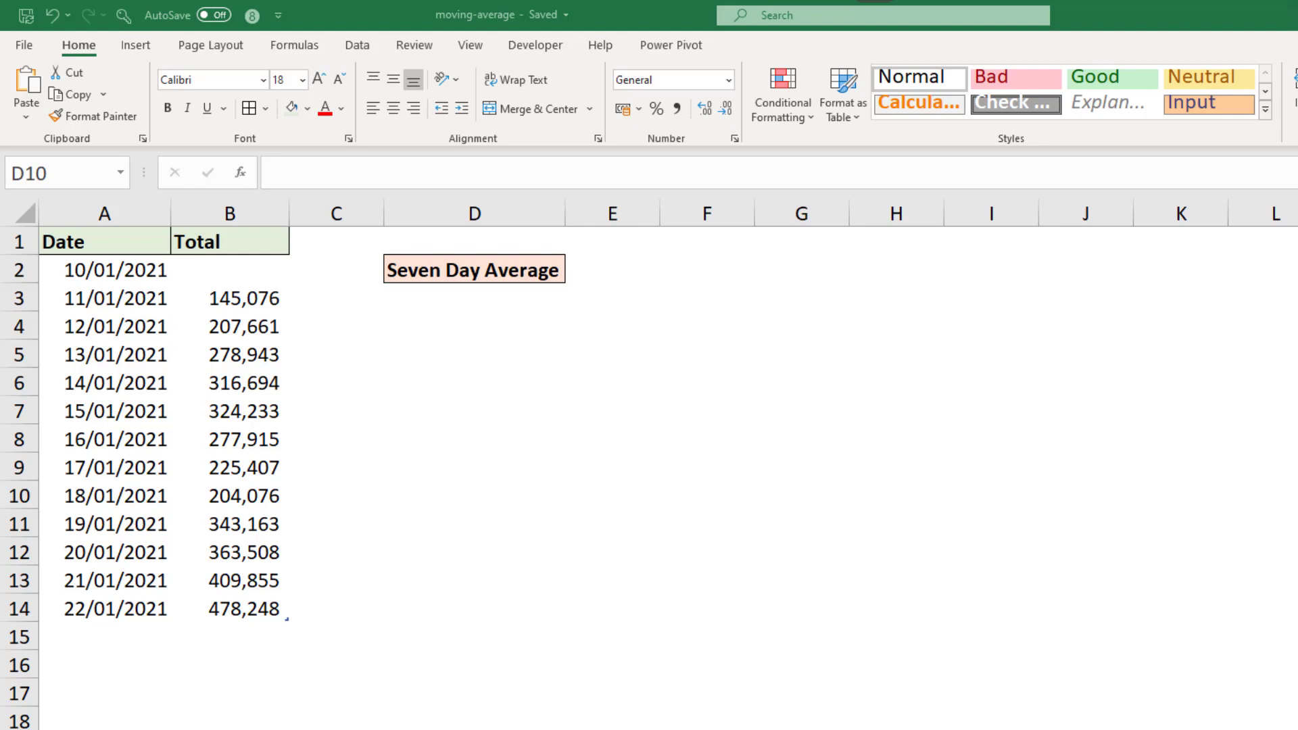
# Start D3's formula as =AVERAGE( and begin typing OFFSET inside it.
pyautogui.click(512, 295)
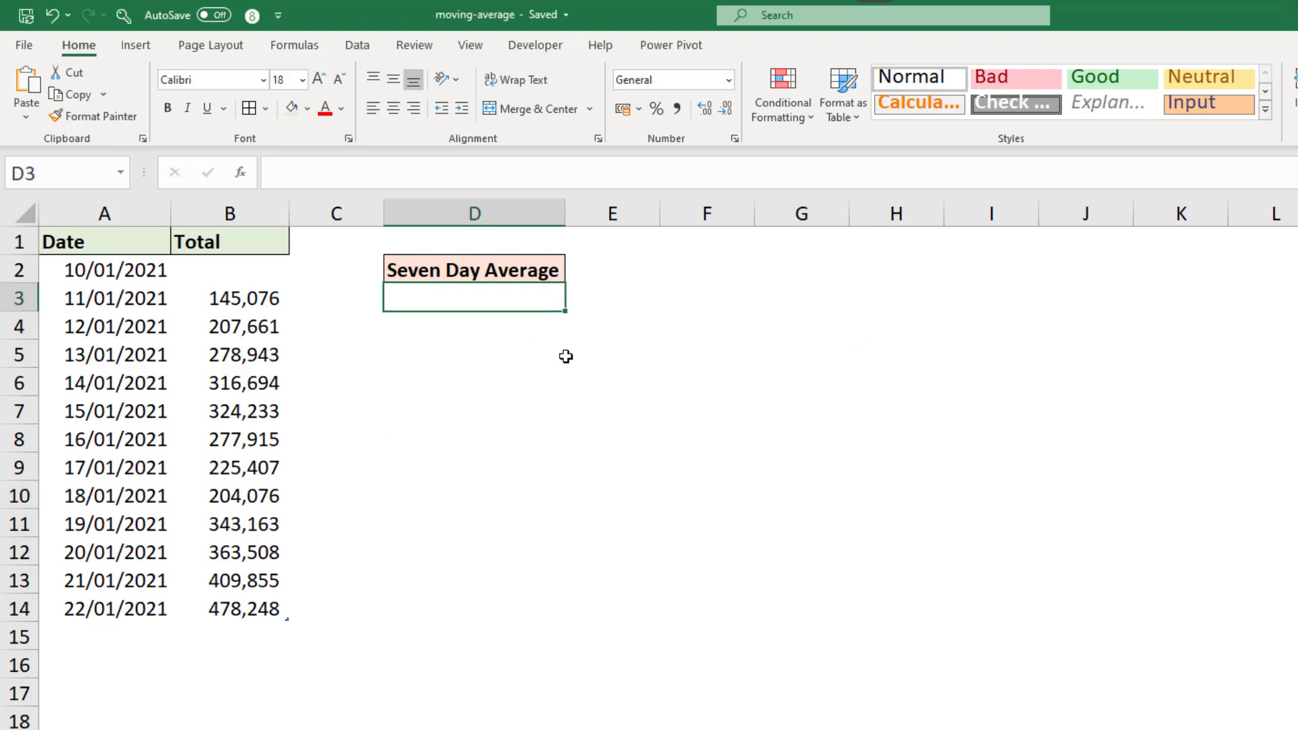
pyautogui.write('=av')
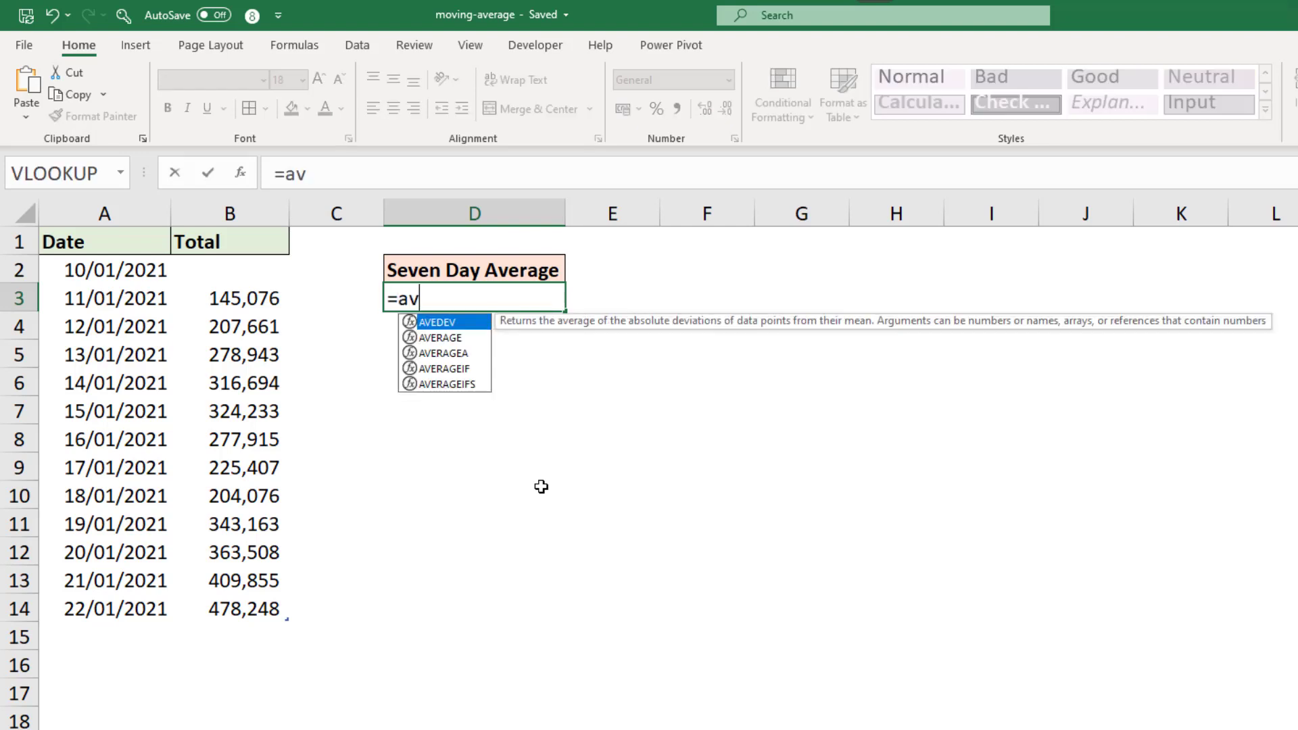
pyautogui.press('Down')
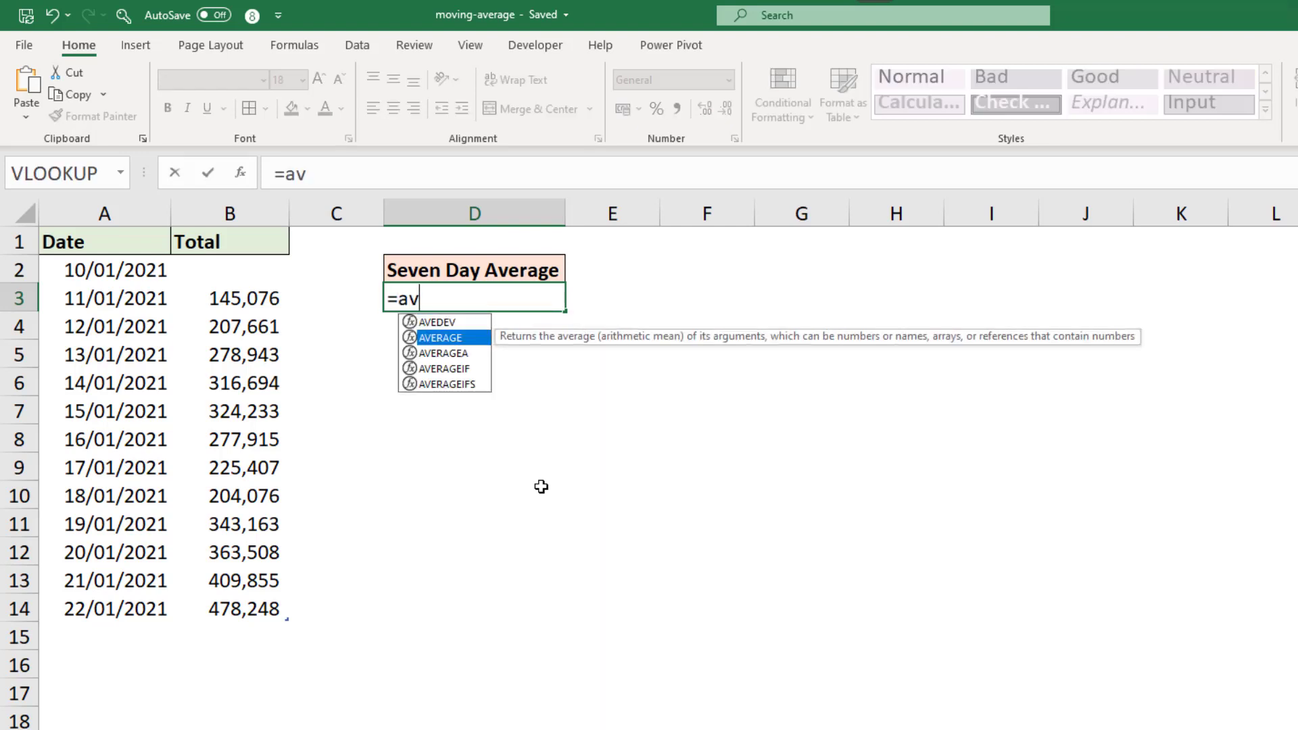
pyautogui.press('Tab')
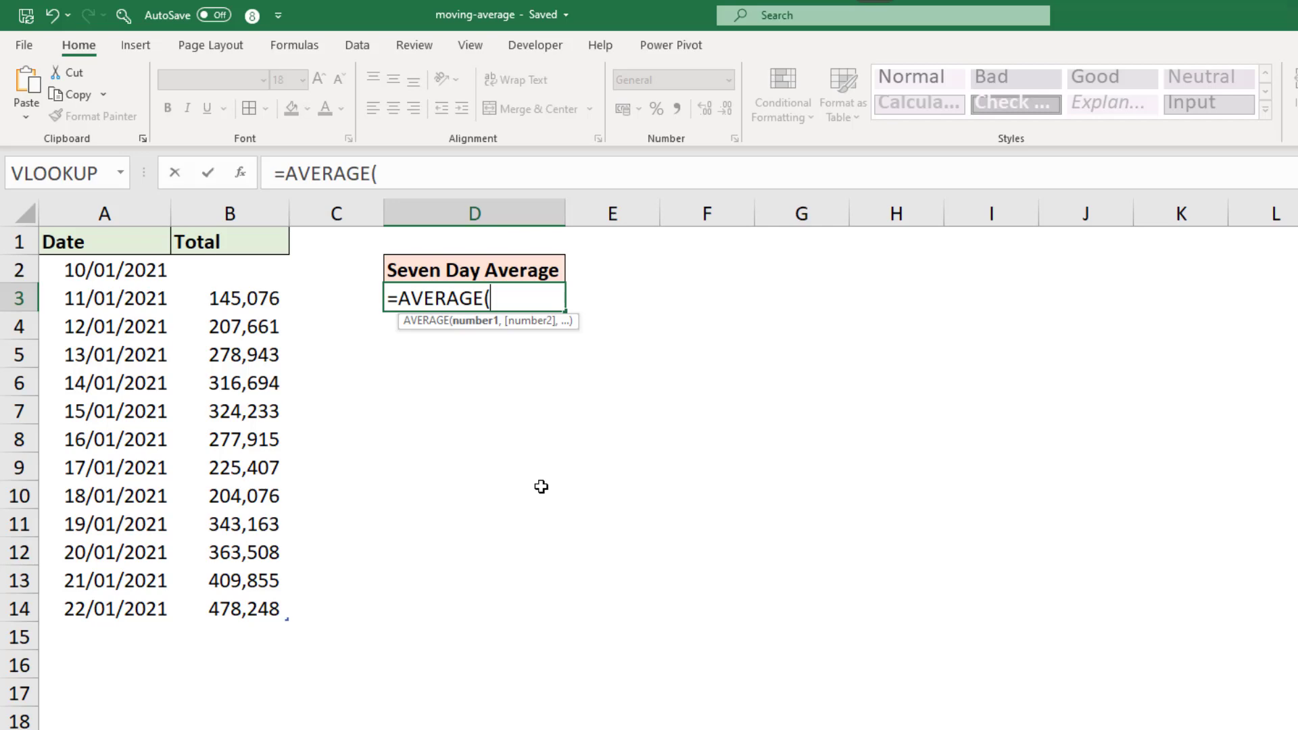
pyautogui.write('off')
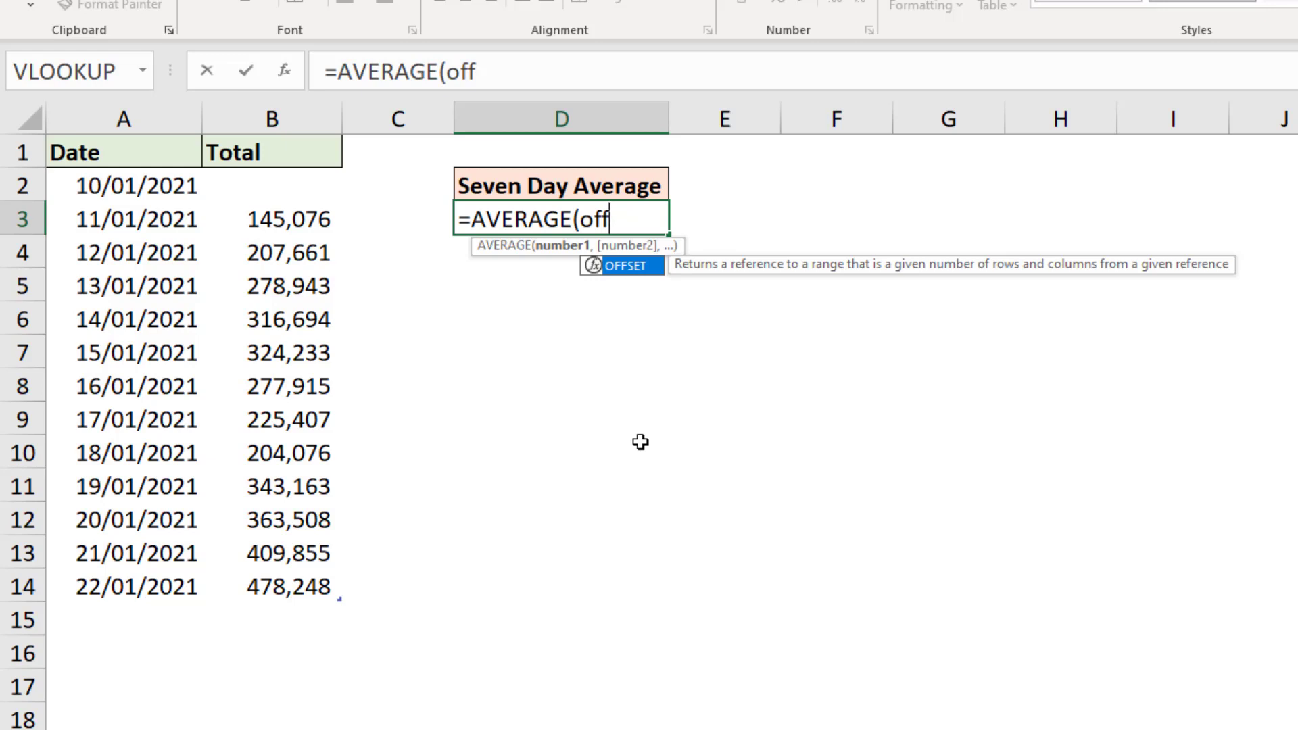
# Add OFFSET with absolute reference $B$2 as its first argument, giving =AVERAGE(OFFSET($B$2,.
pyautogui.press('Tab')
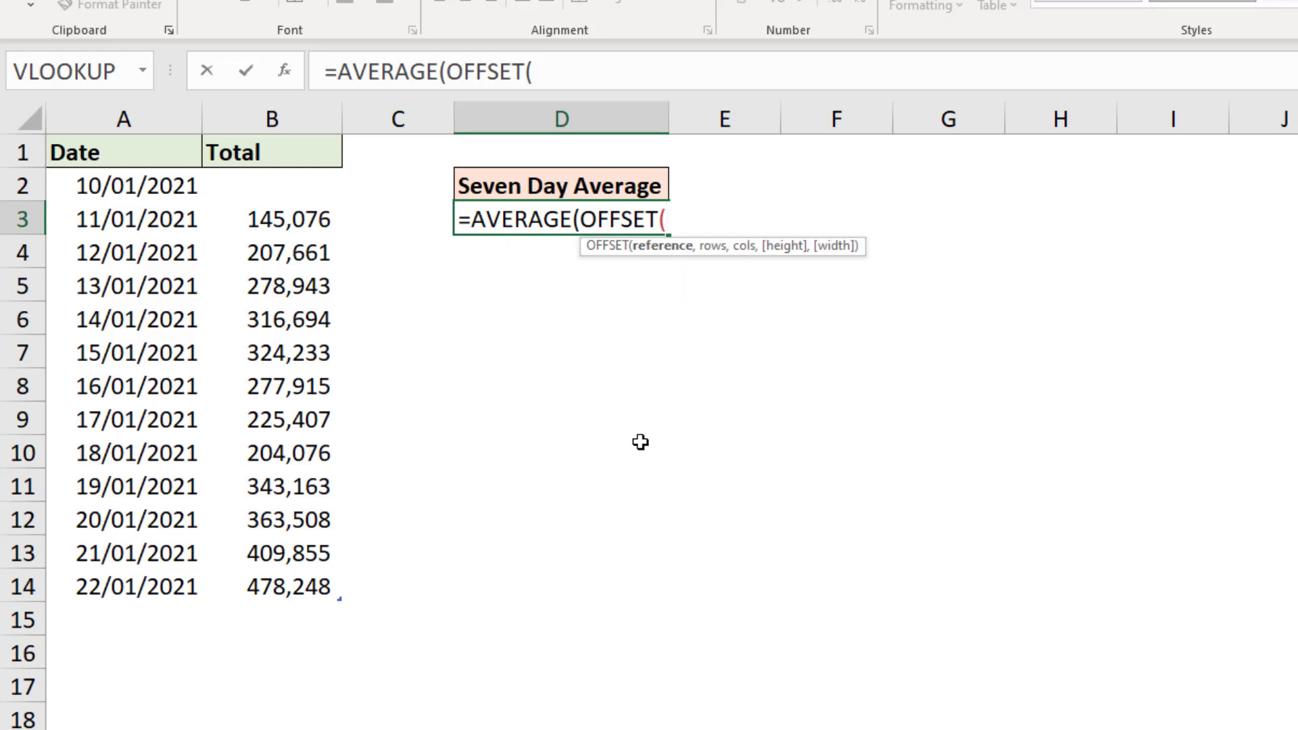
pyautogui.click(311, 192)
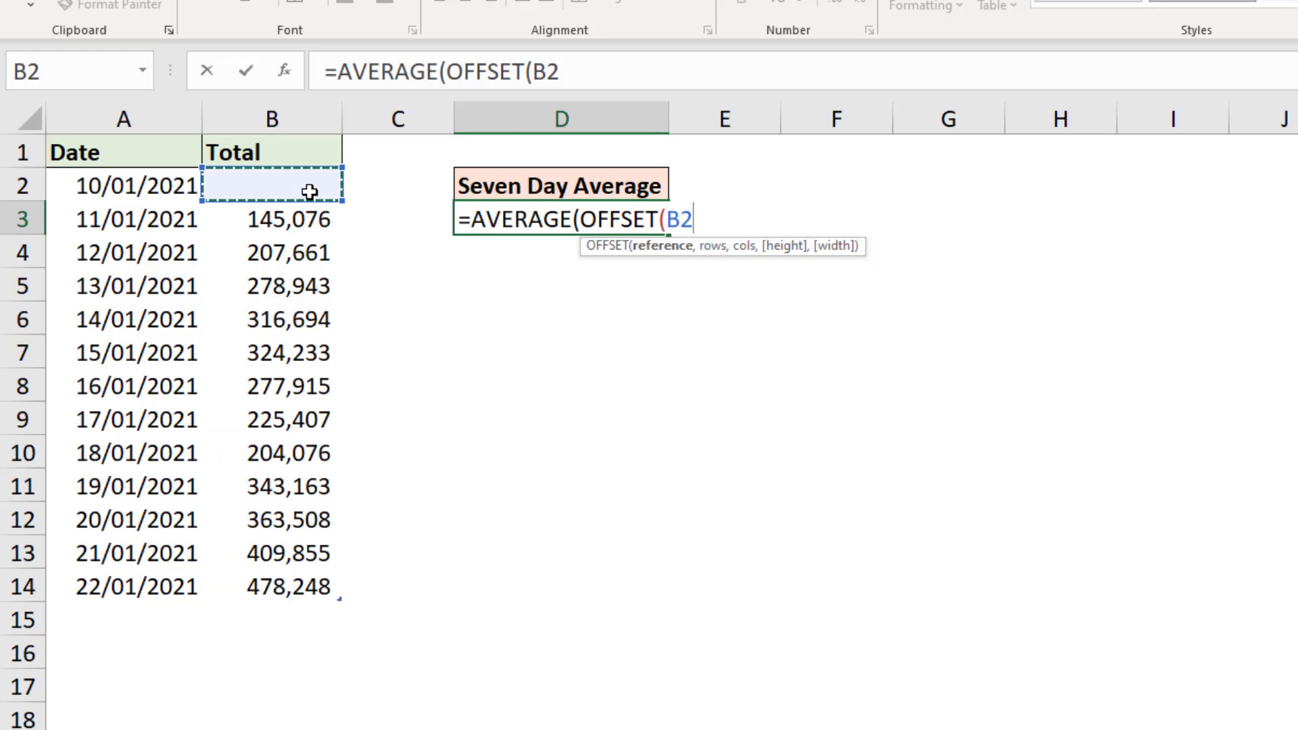
pyautogui.press('F4')
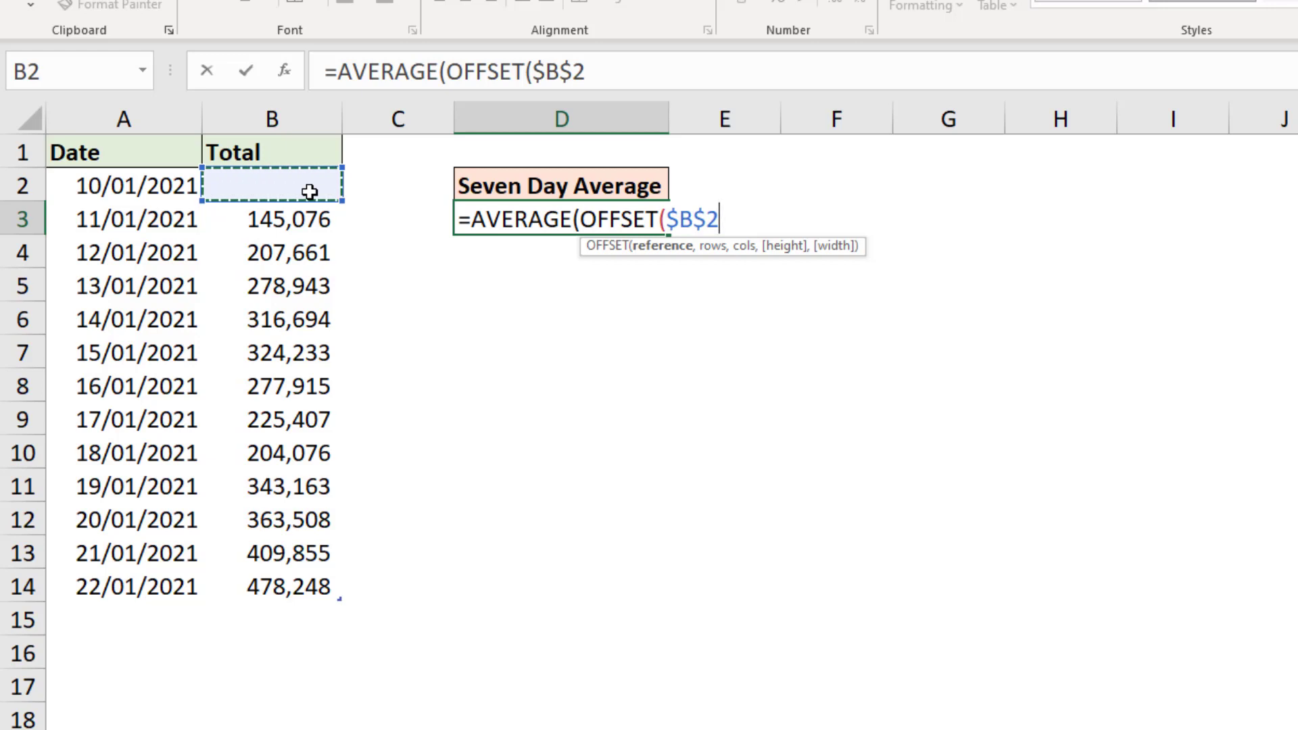
pyautogui.write(',')
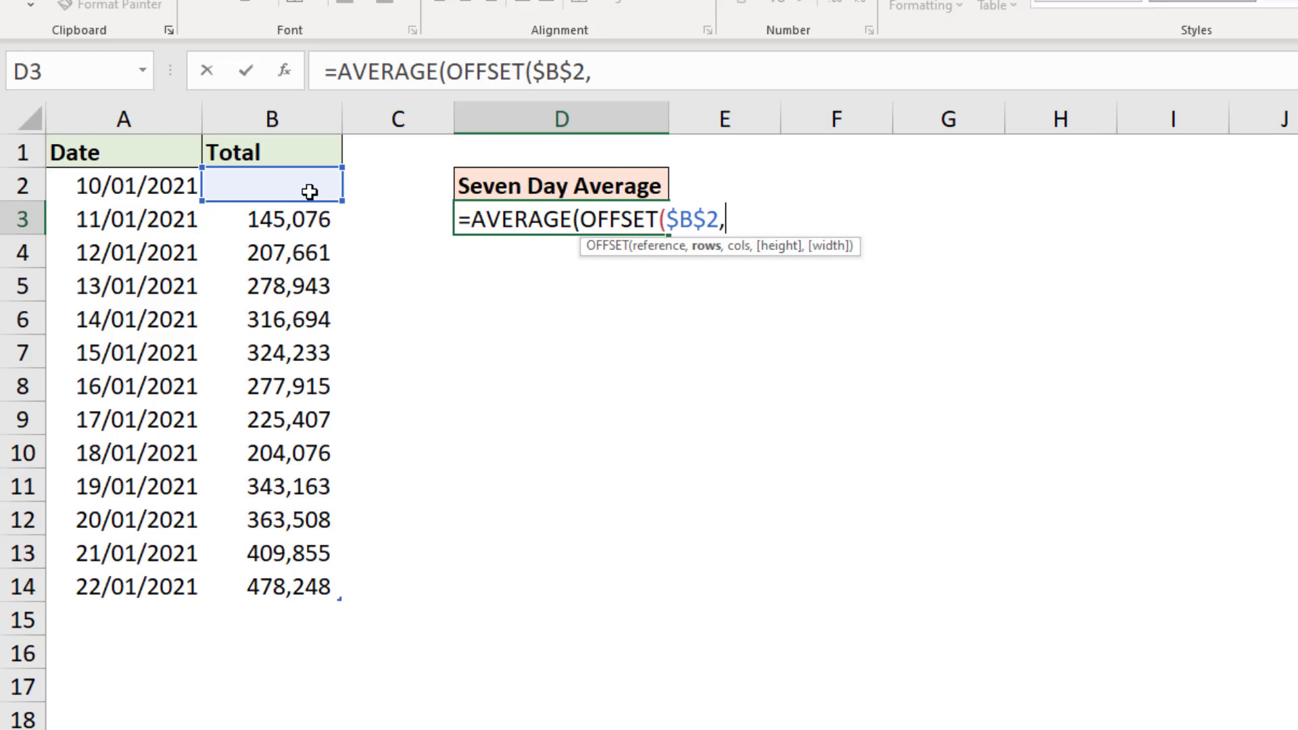
# Enter ROWS(data)-7 as OFFSET's rows argument, followed by a comma.
pyautogui.write('row')
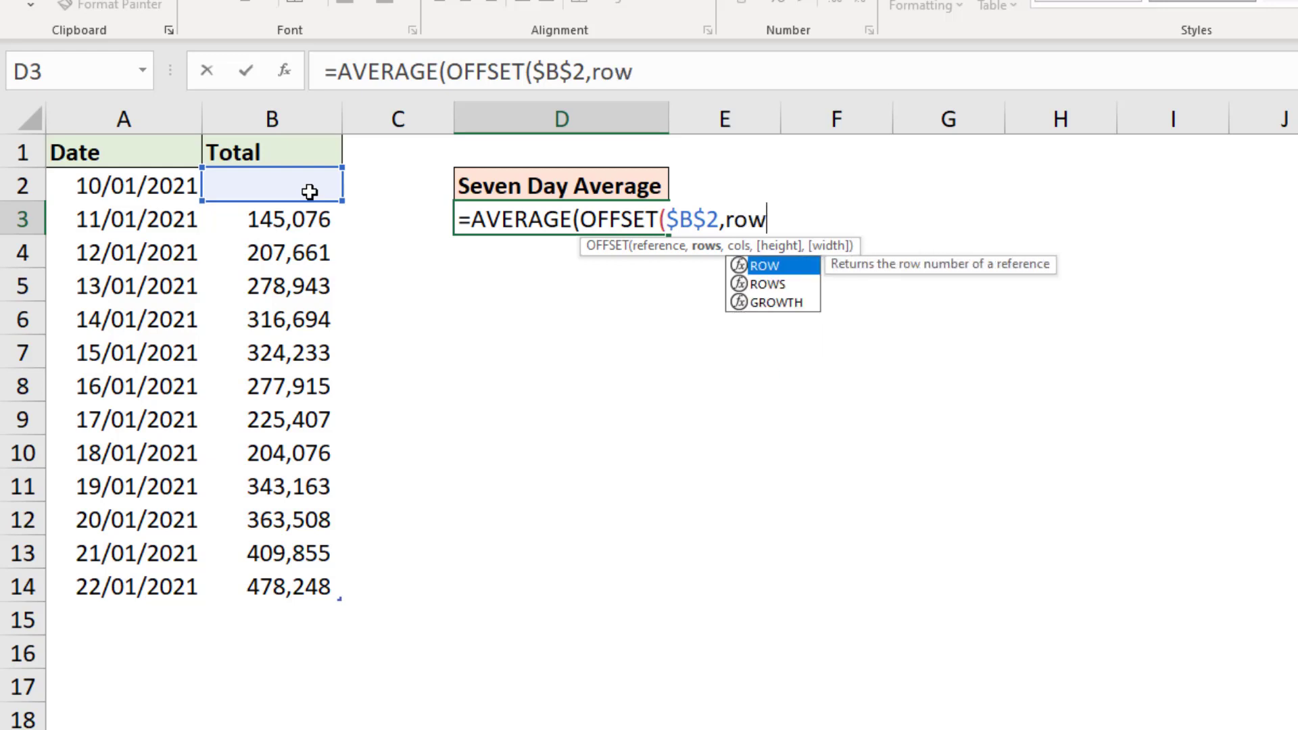
pyautogui.press('Down')
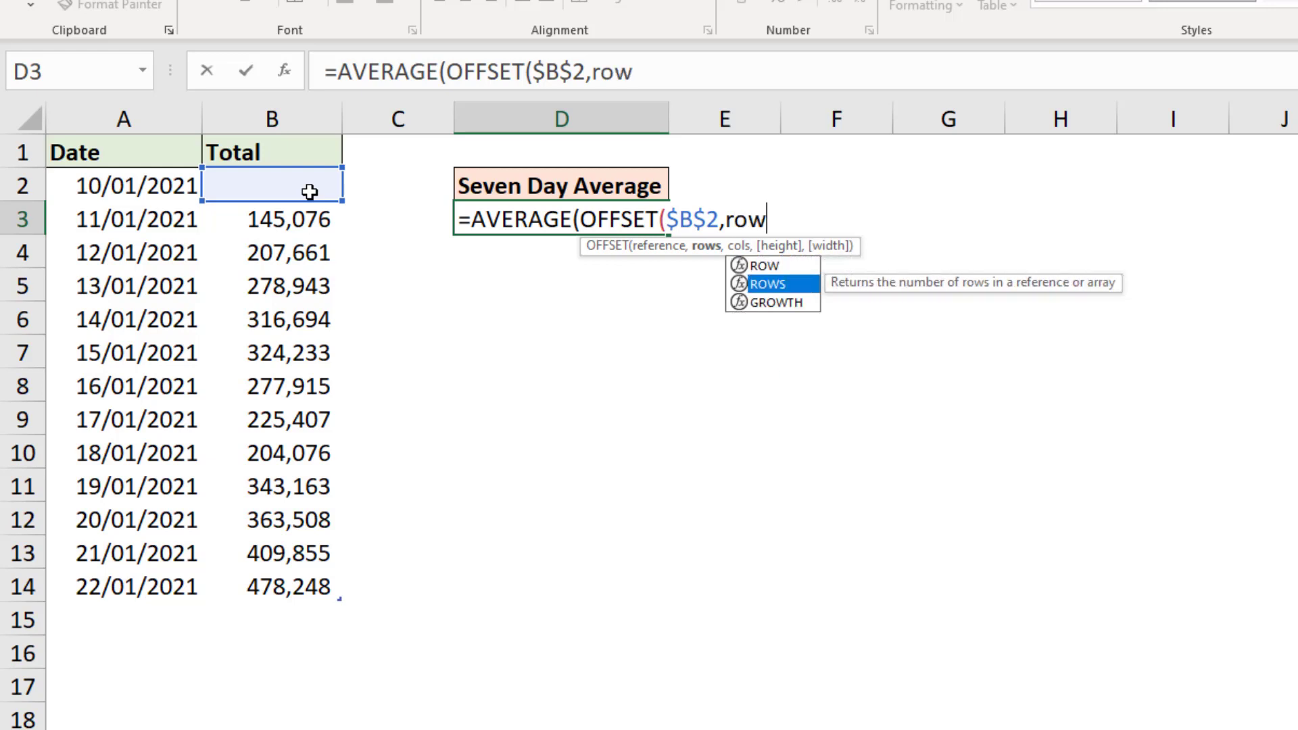
pyautogui.press('Tab')
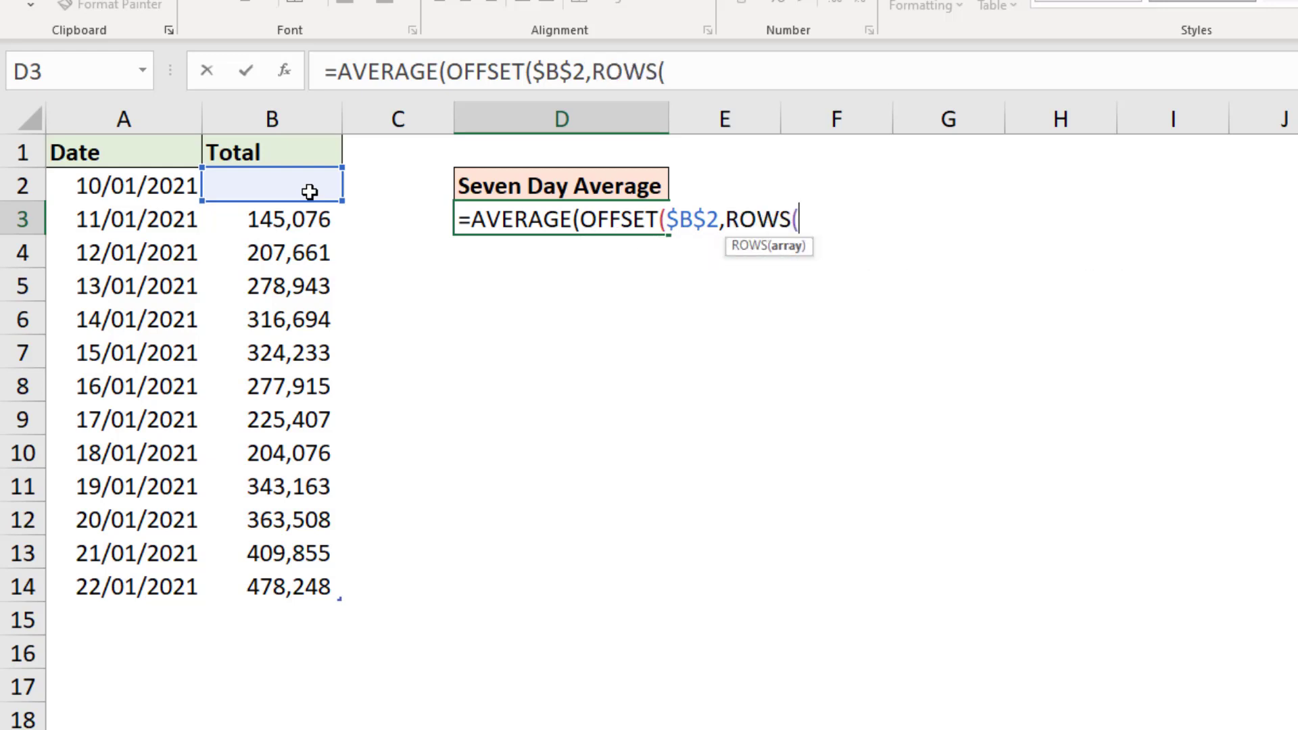
pyautogui.write('da')
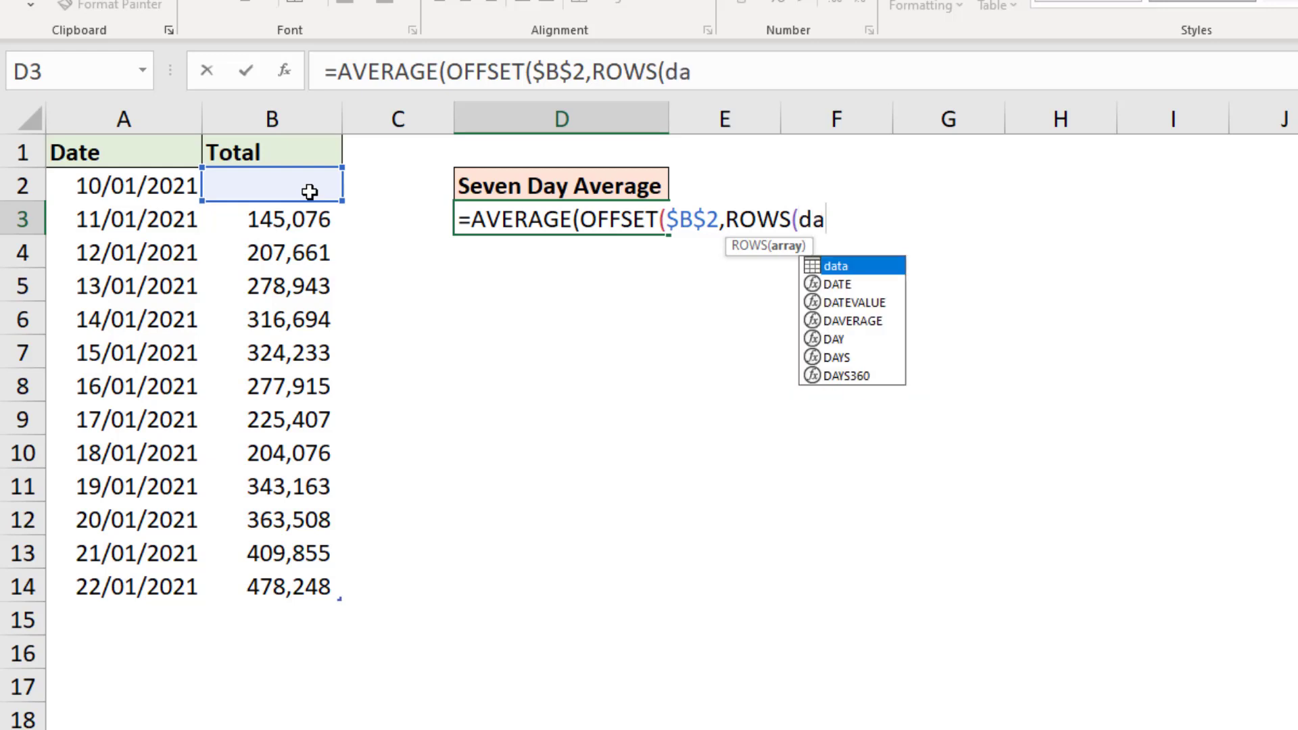
pyautogui.press('Tab')
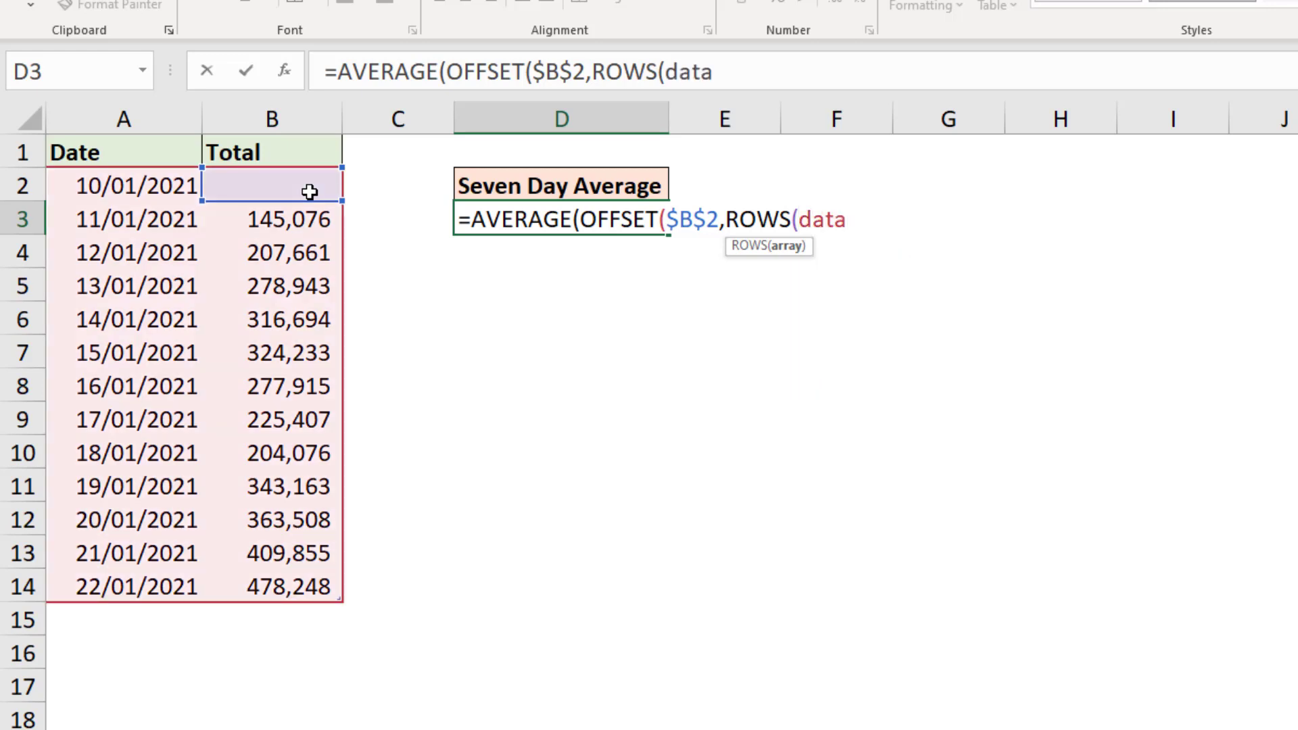
pyautogui.write(')')
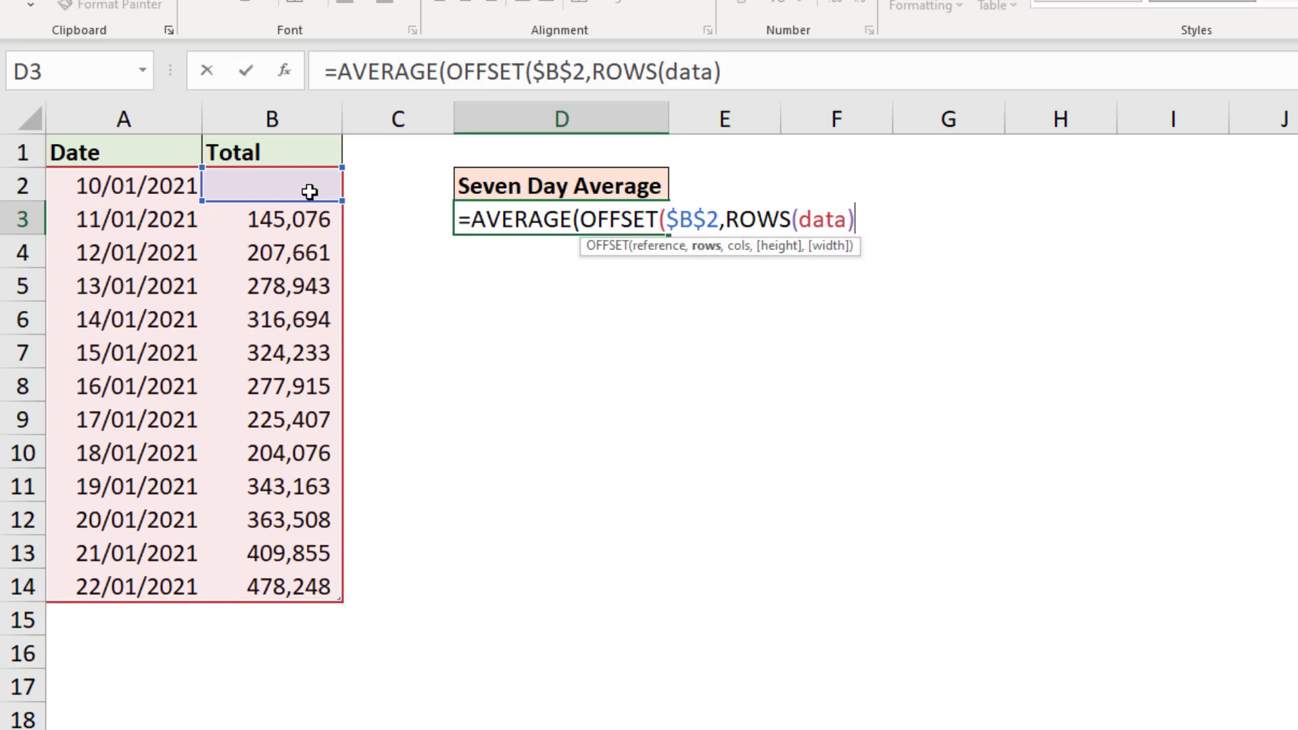
pyautogui.write('-7')
pyautogui.write(',')
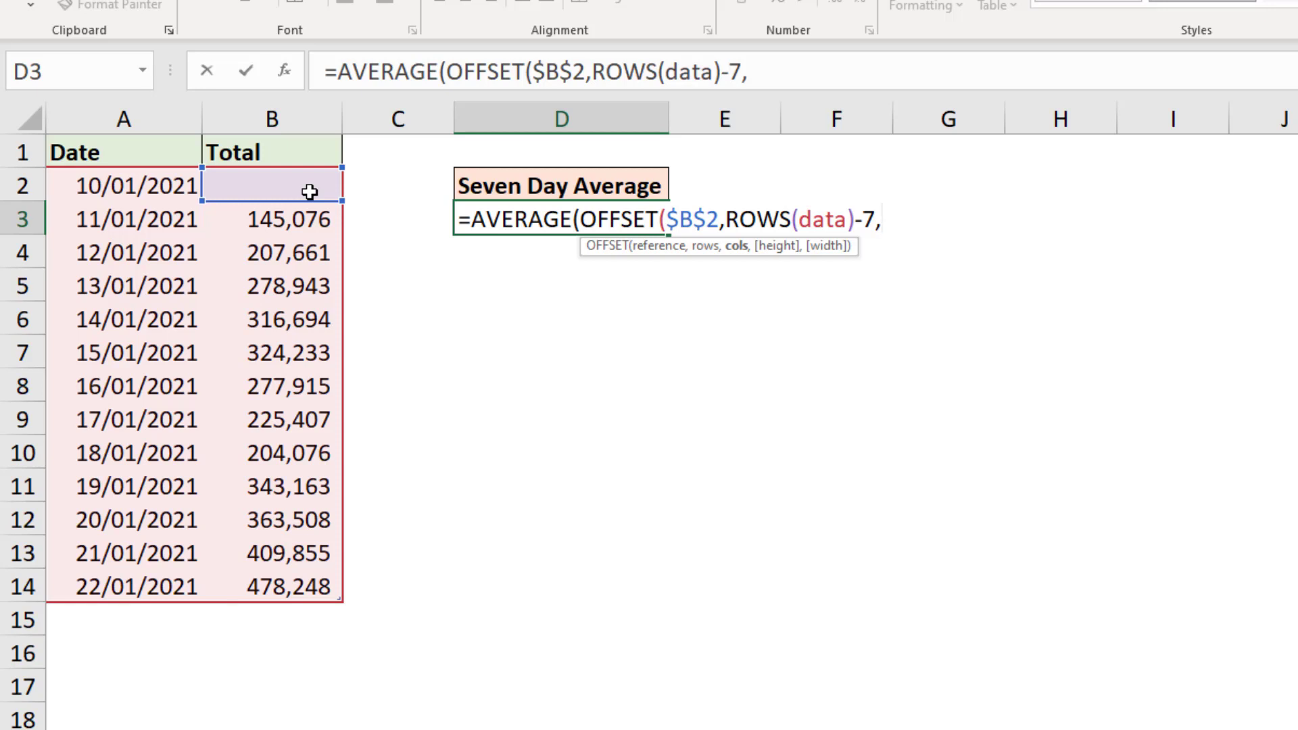
# Skip the columns argument, set height 7, and close both brackets: ,,7)).
pyautogui.write(',')
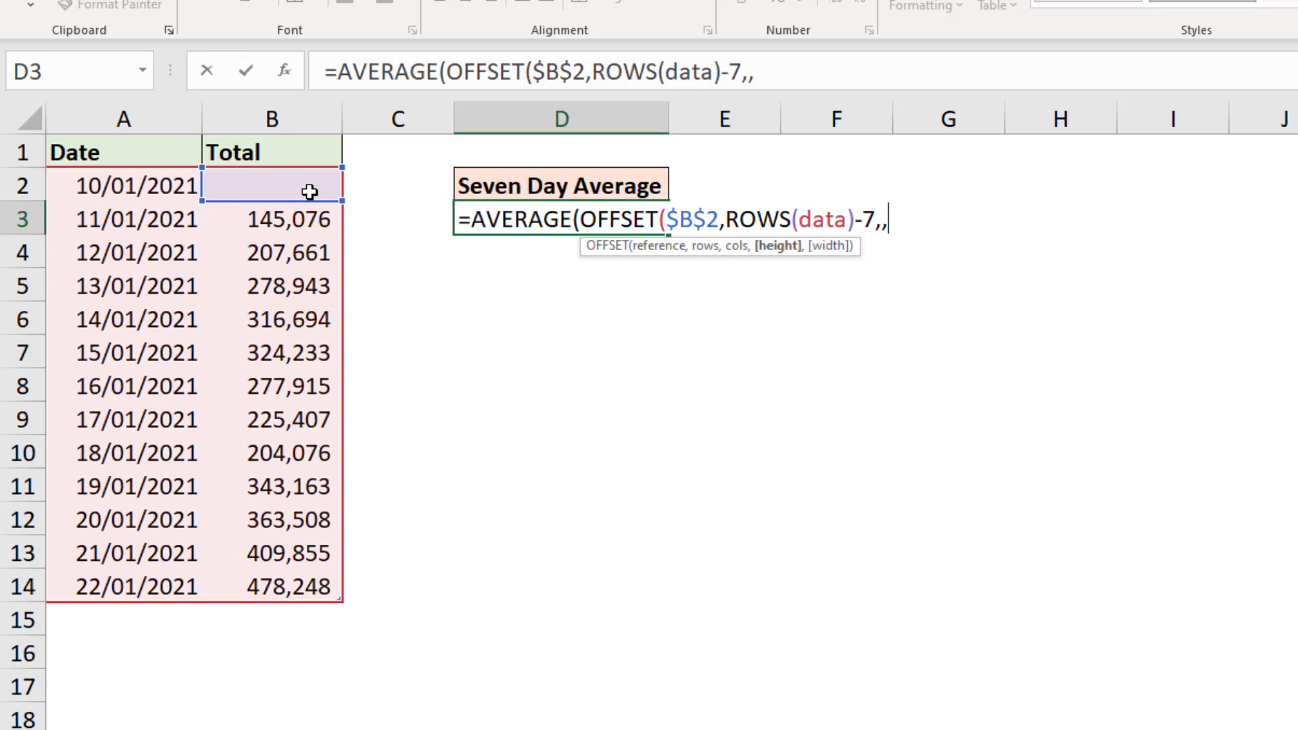
pyautogui.write('7)')
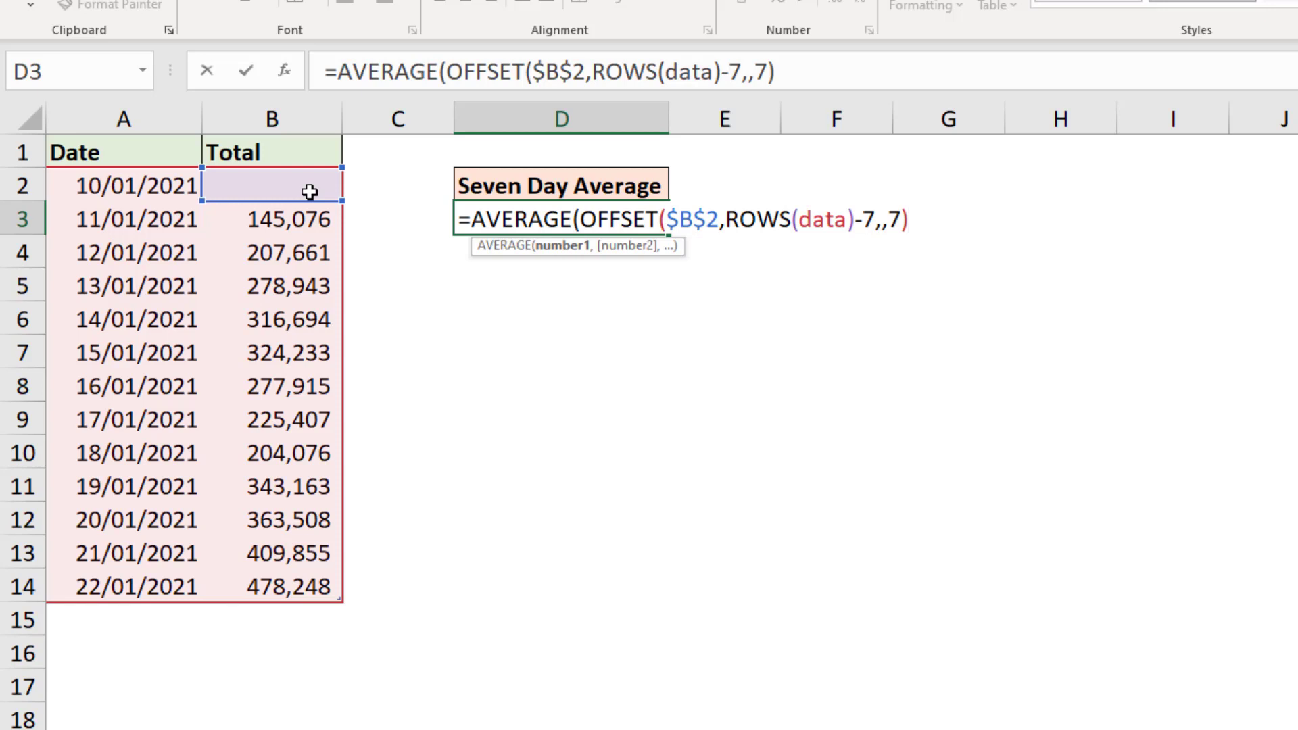
pyautogui.write(')')
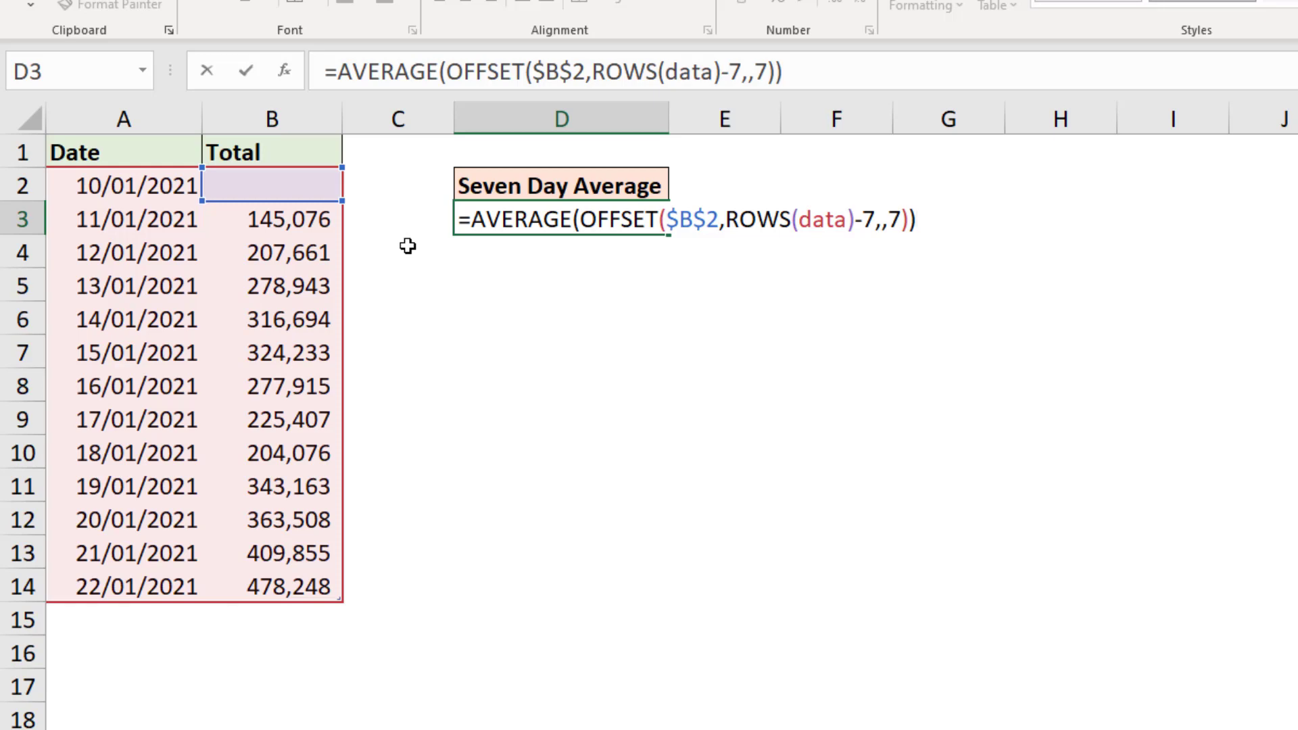
# Commit the D3 formula and format it with Comma Style and zero decimals, showing 328,882.
pyautogui.press('Return')
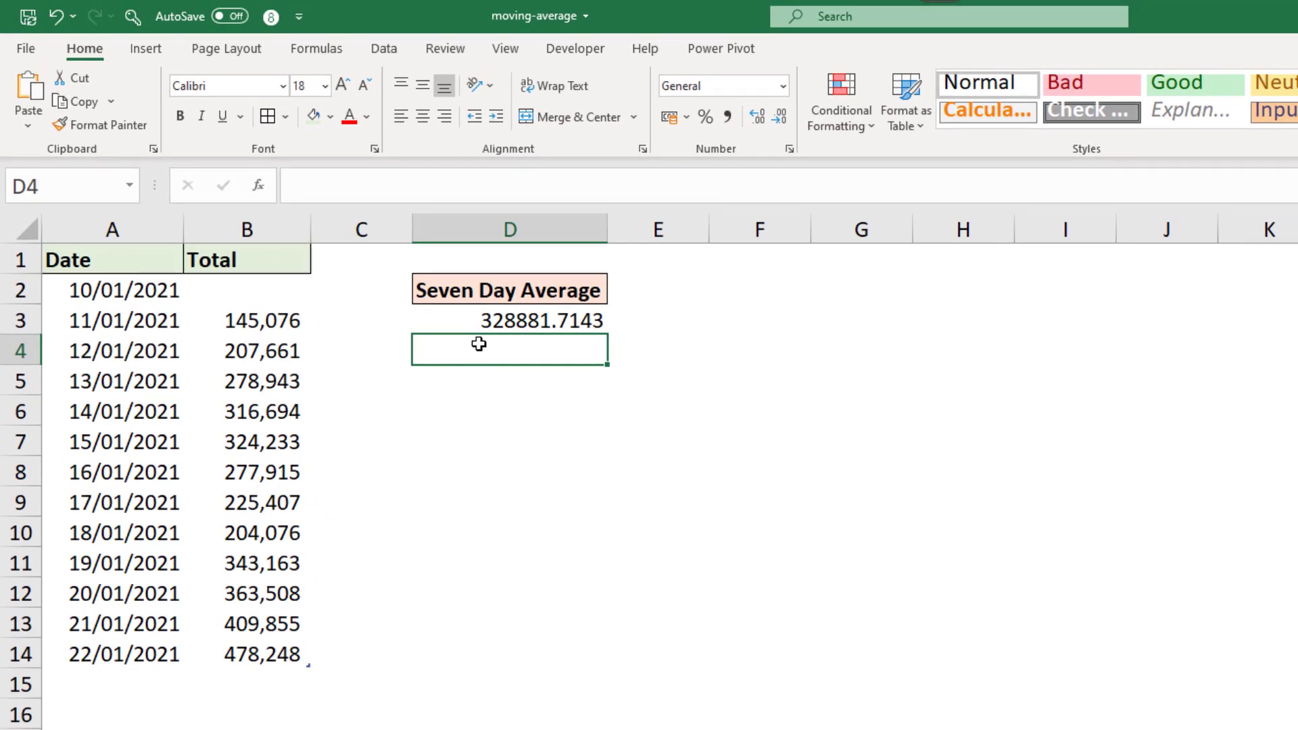
pyautogui.click(487, 325)
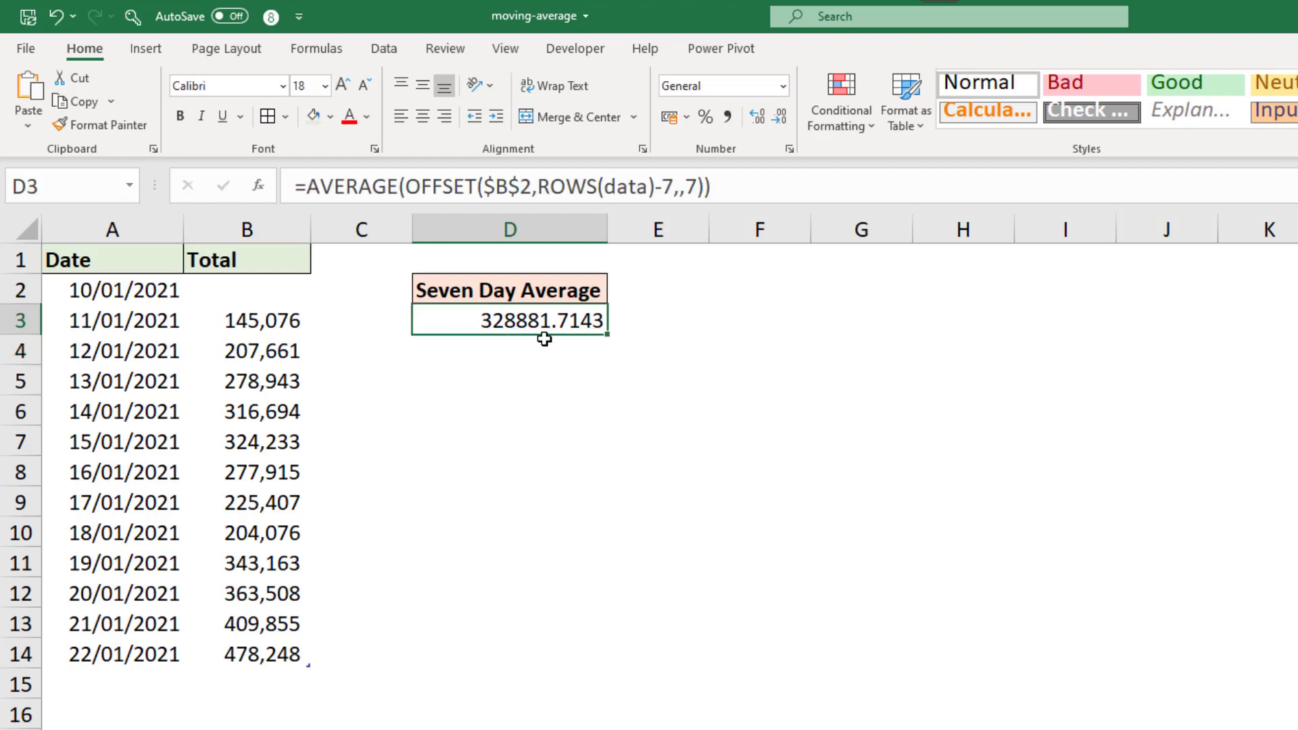
pyautogui.click(727, 119)
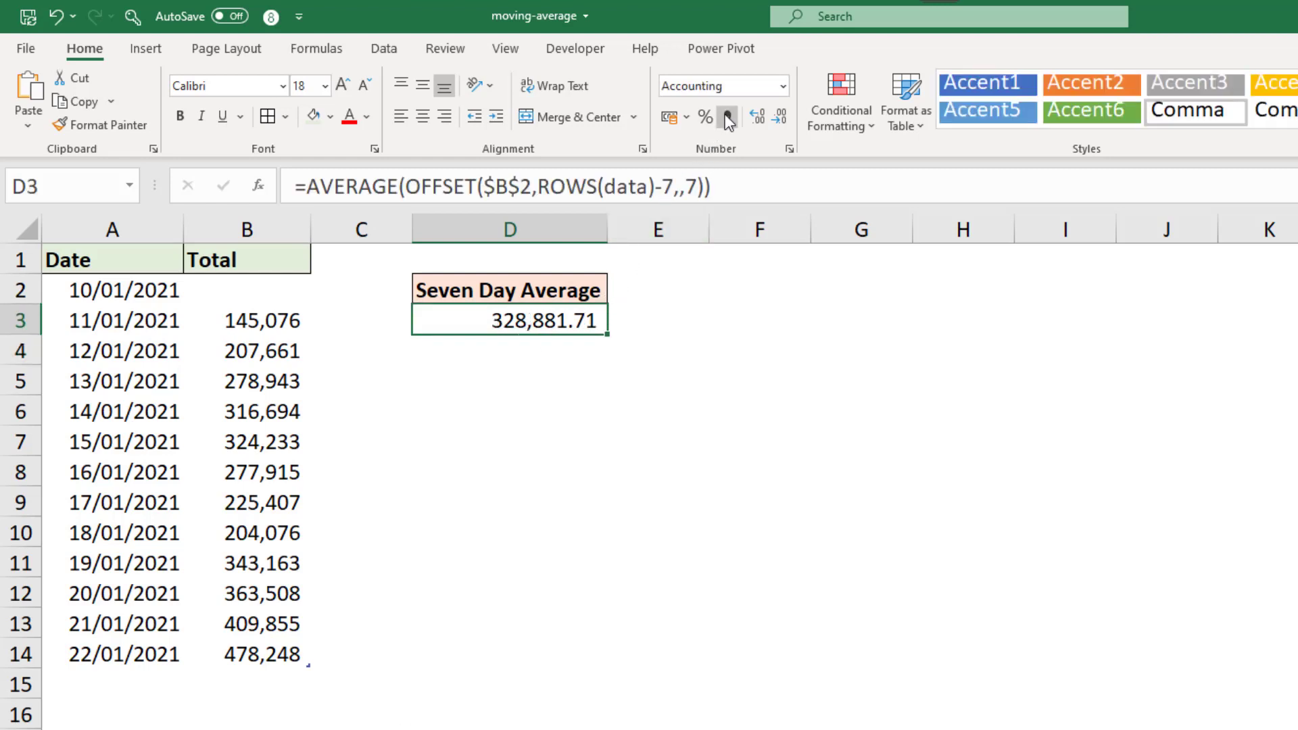
pyautogui.click(777, 120)
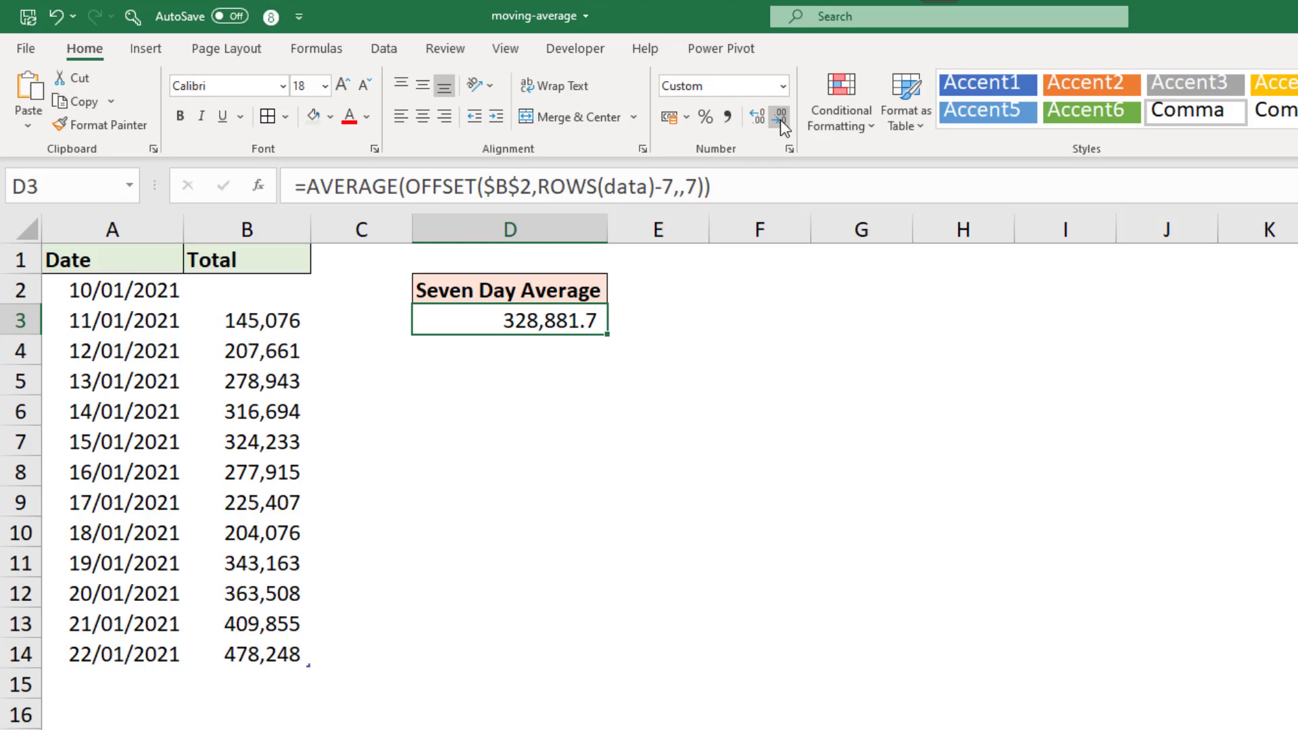
pyautogui.click(780, 119)
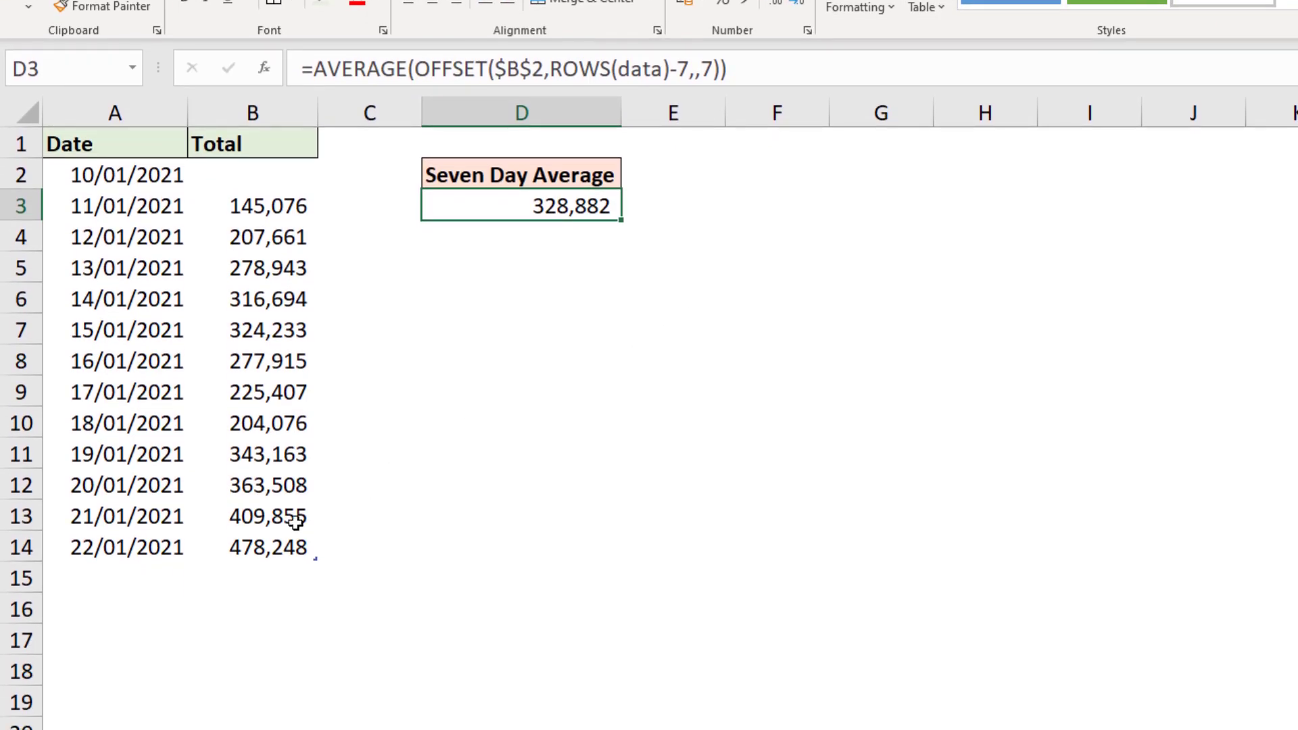
# Enter 23/01/2021 in A15 and 340000 in B15, updating the average to 337,751.
pyautogui.click(164, 577)
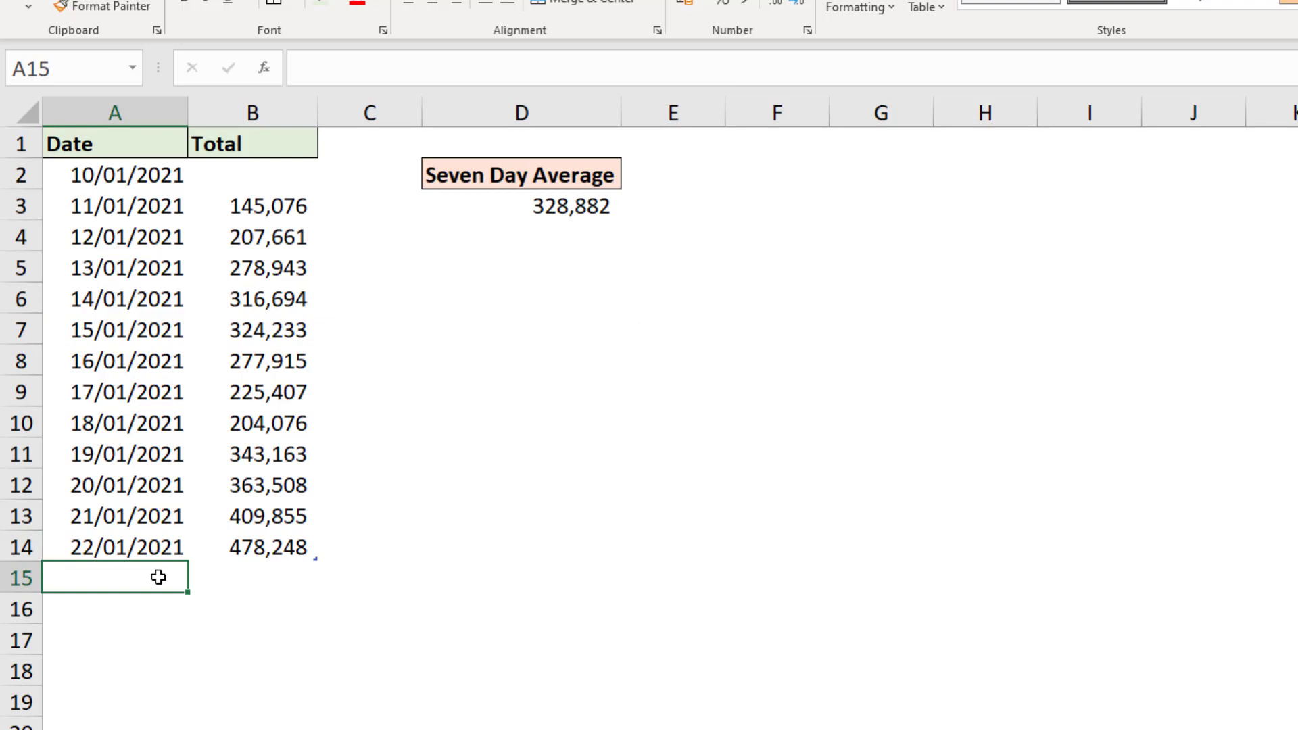
pyautogui.write('23/01/2021')
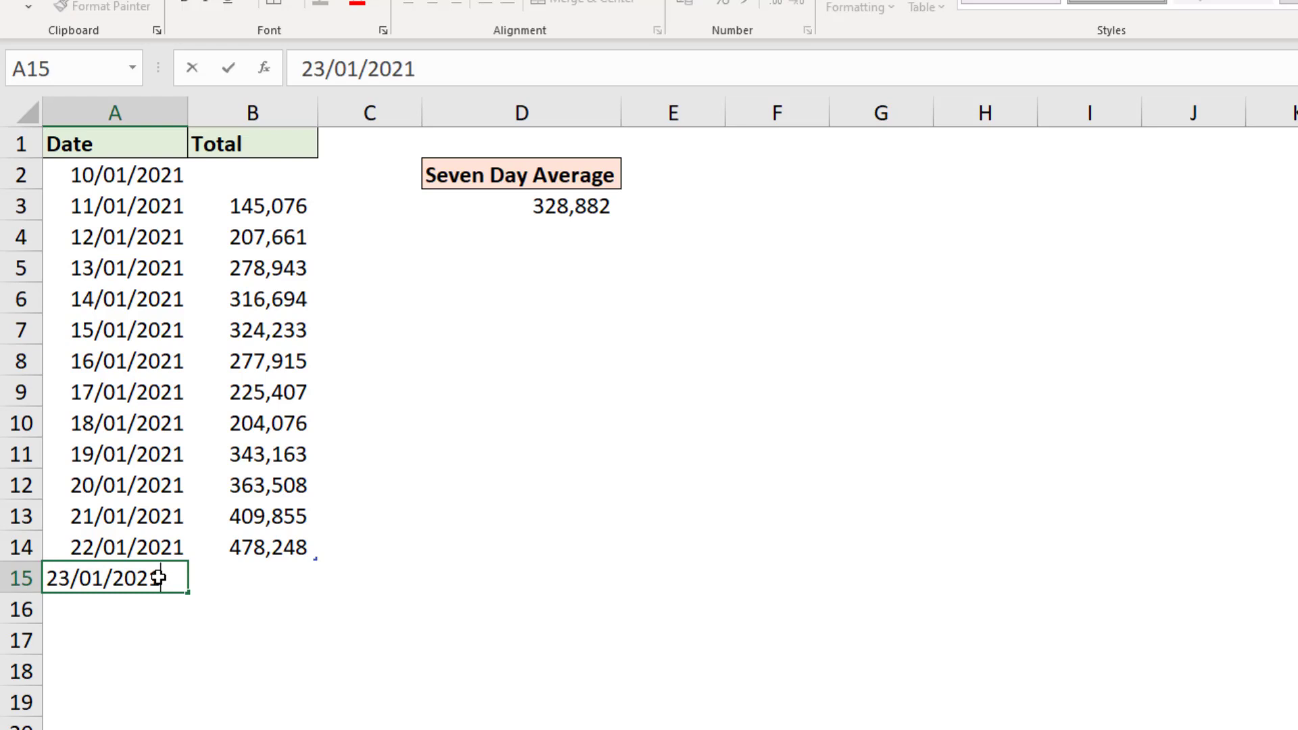
pyautogui.press('Tab')
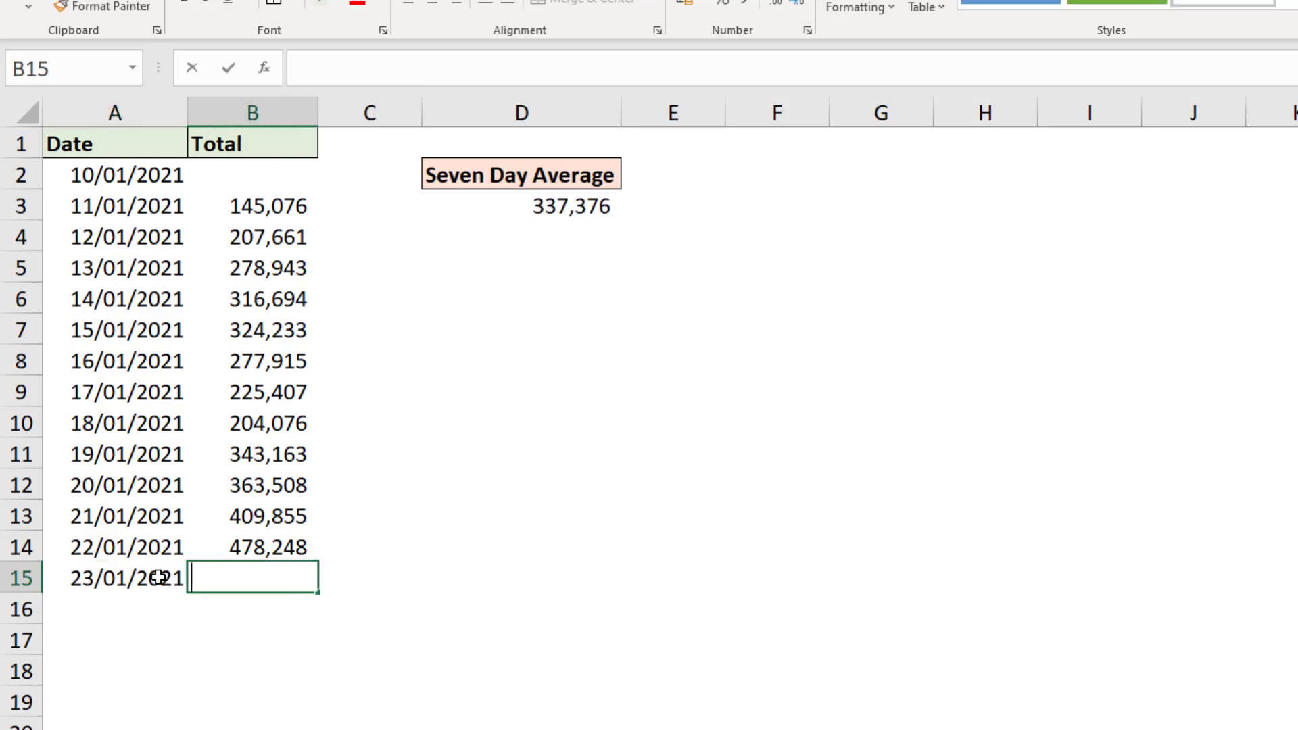
pyautogui.write('340000')
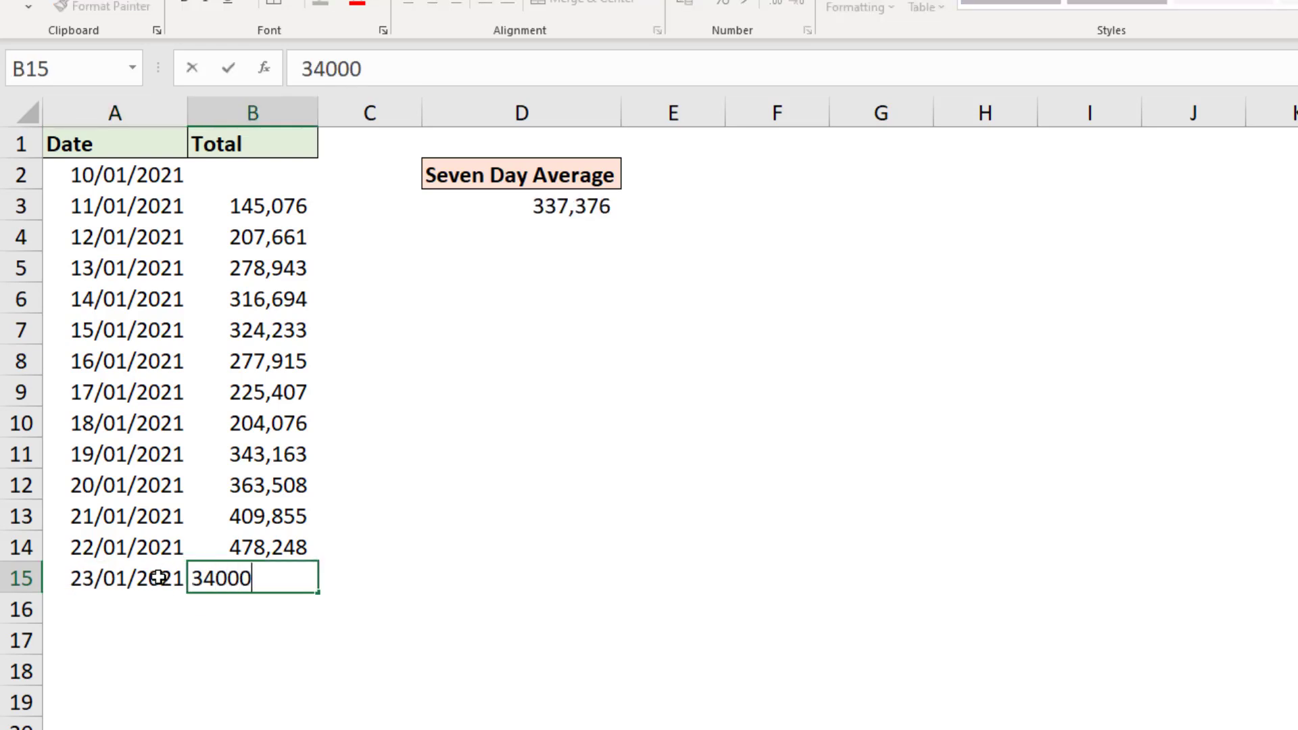
pyautogui.hotkey('ctrl', 'Return')
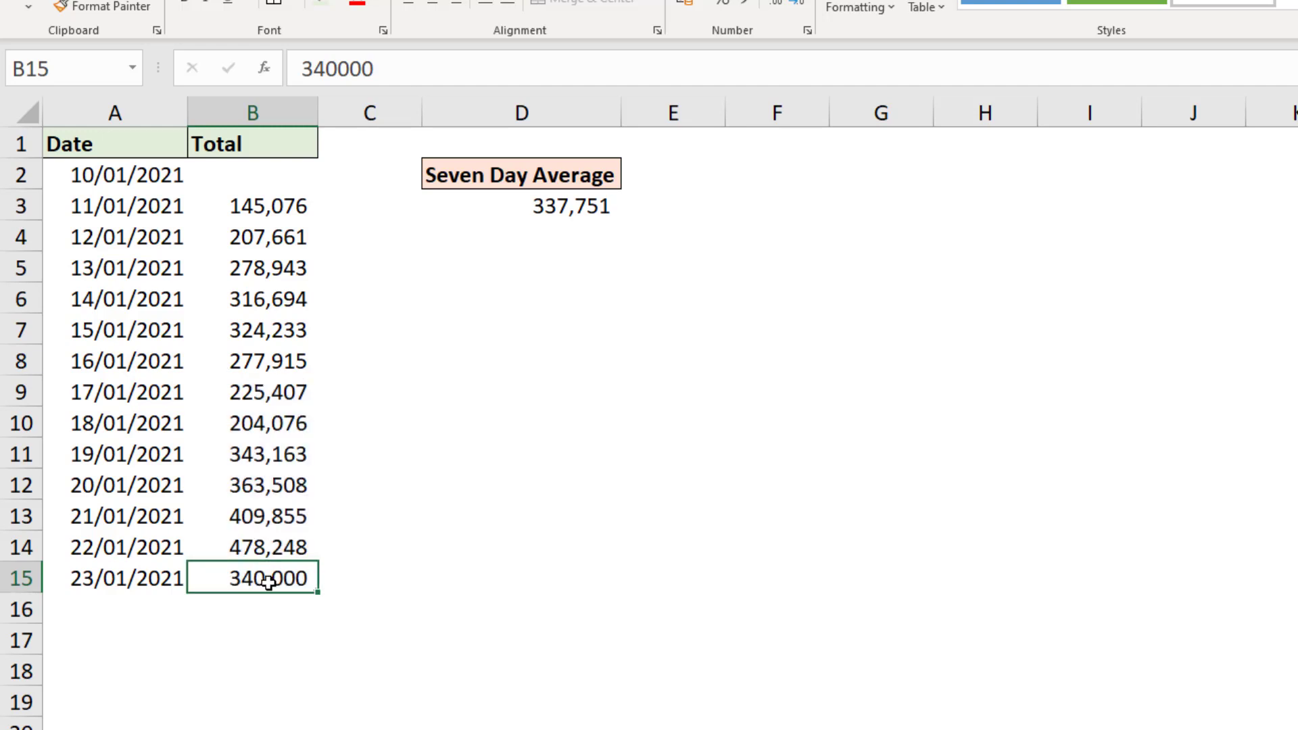
# Enter =AVERAGE(B9:B15) in D11, confirming 337,751 matches D3.
pyautogui.click(554, 438)
pyautogui.write('=av')
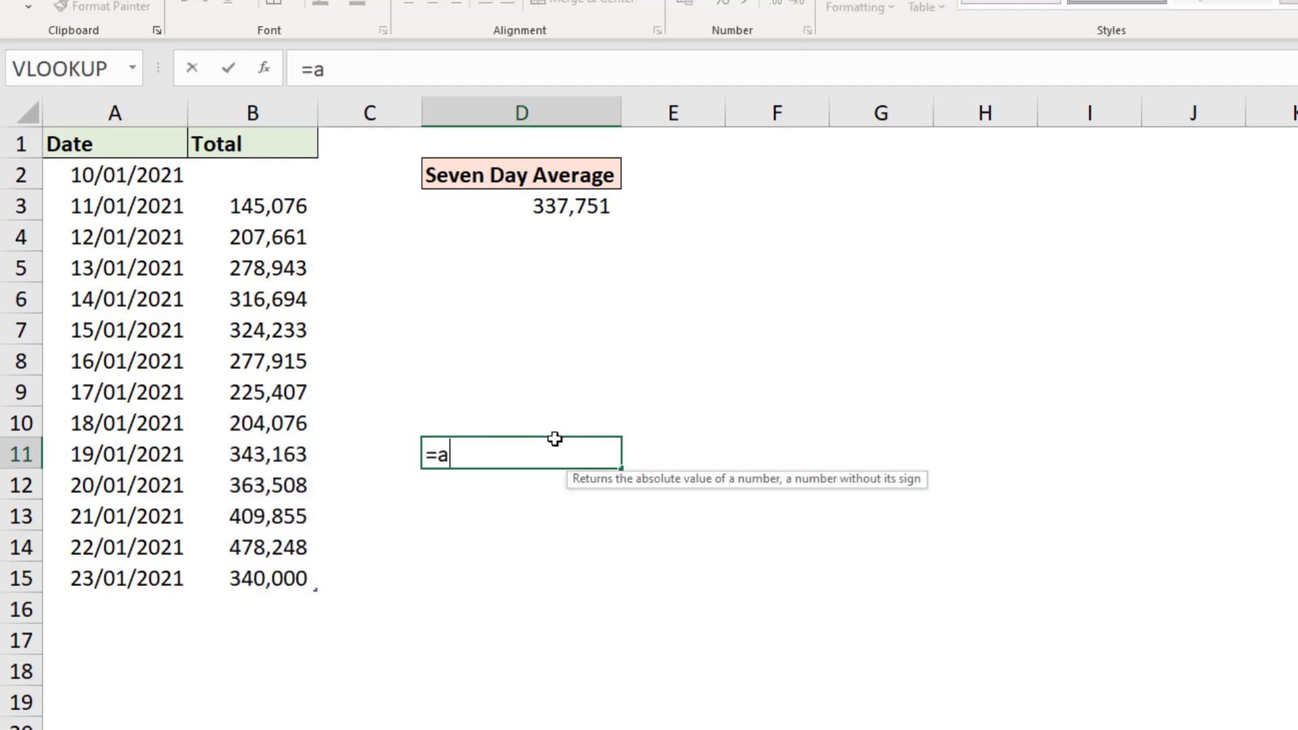
pyautogui.click(492, 502)
pyautogui.doubleClick(492, 501)
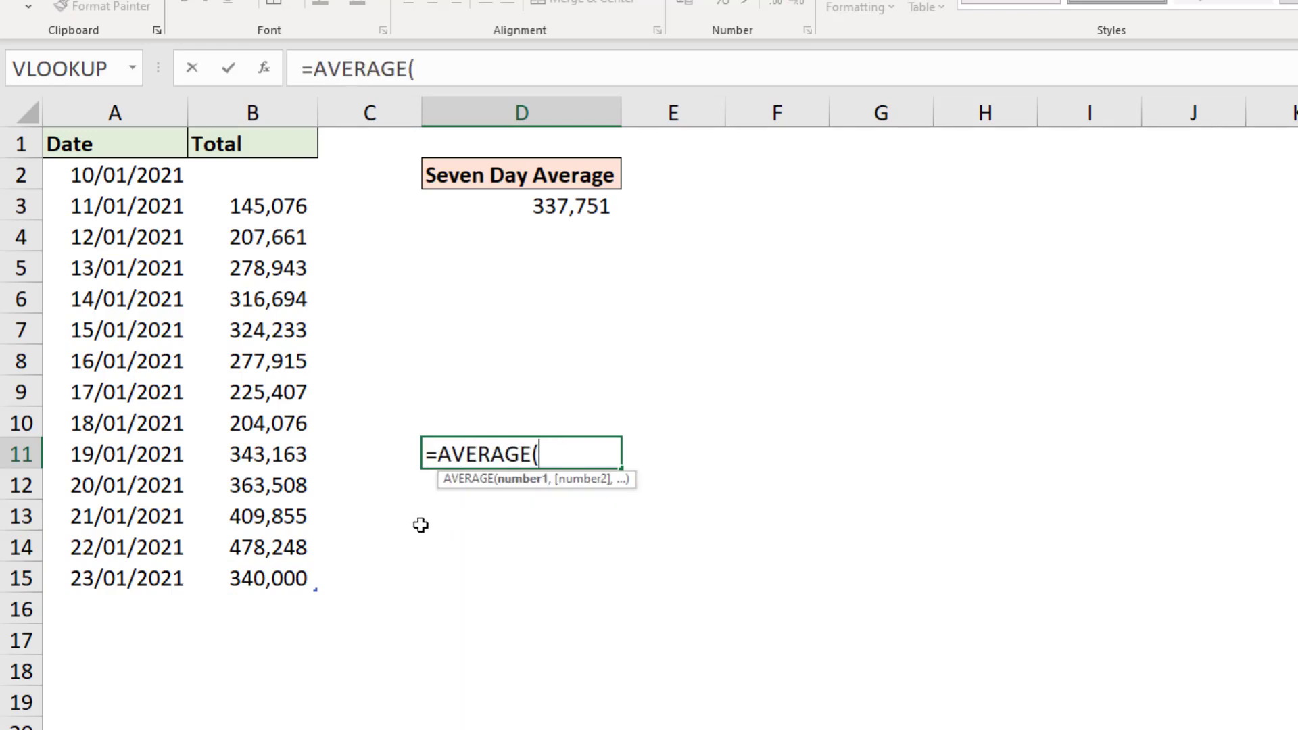
pyautogui.moveTo(278, 574); pyautogui.dragTo(281, 398)
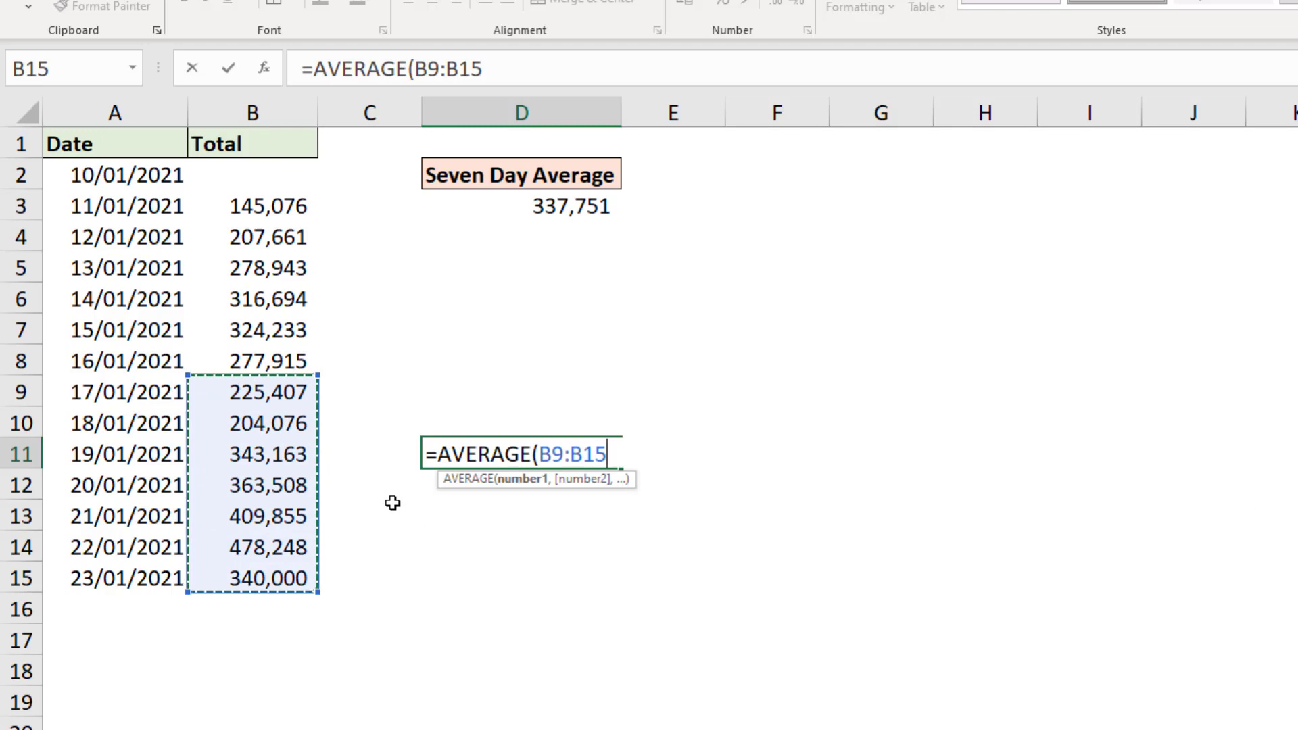
pyautogui.press('Return')
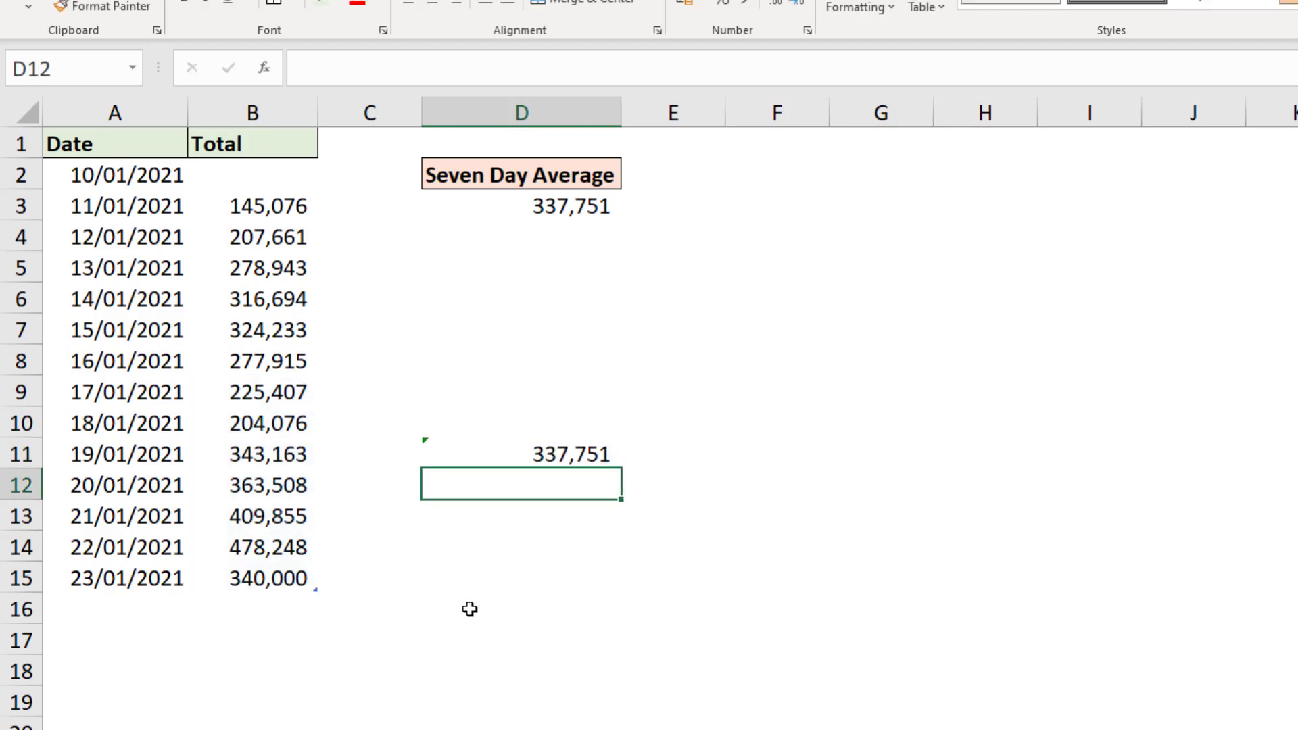